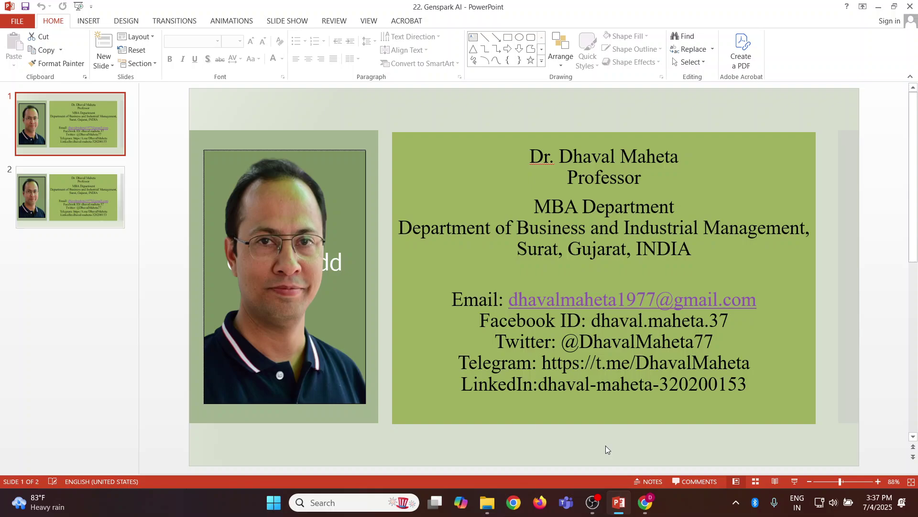
Bring up Chrome and run a Google search for 'genspark ai'
left_click(645, 502)
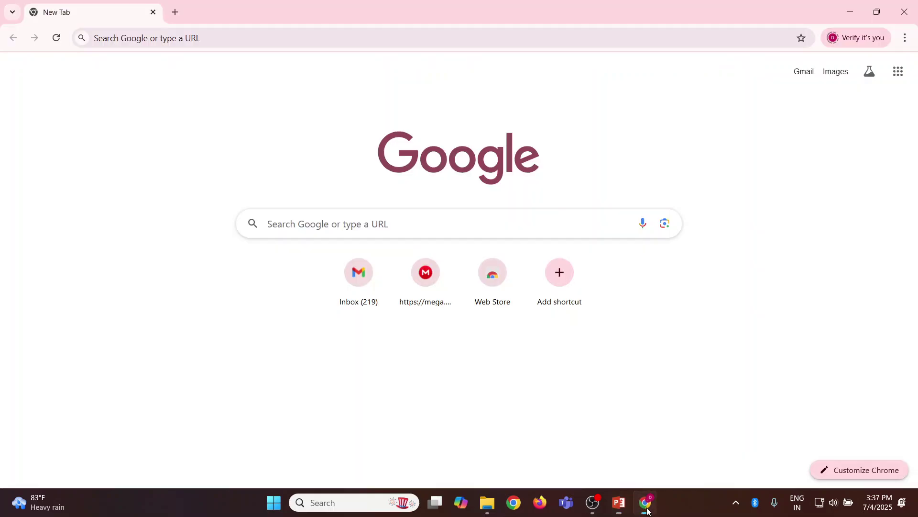
left_click(289, 223)
type("gen")
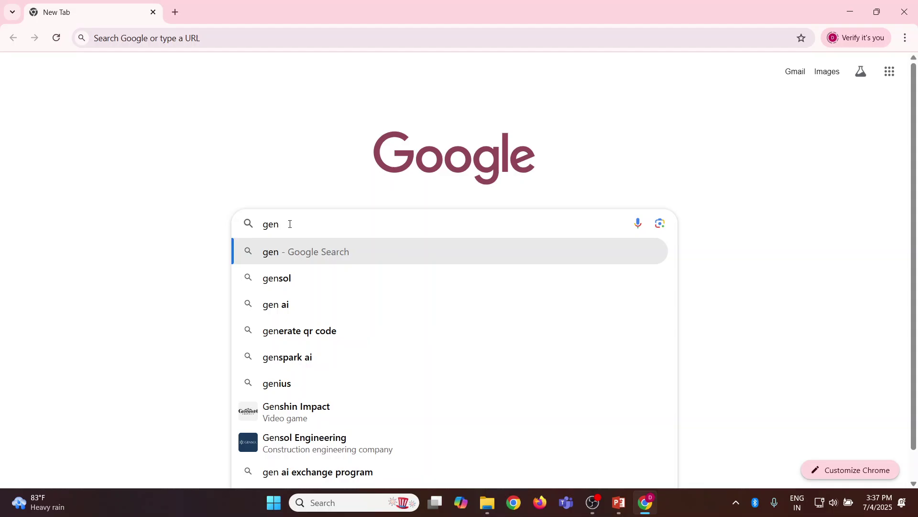
type("spark ")
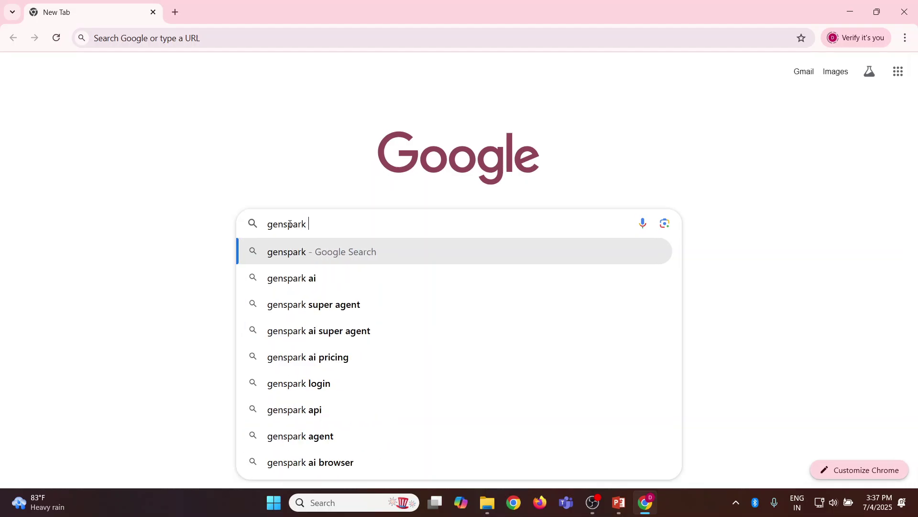
type("ai")
key("Return")
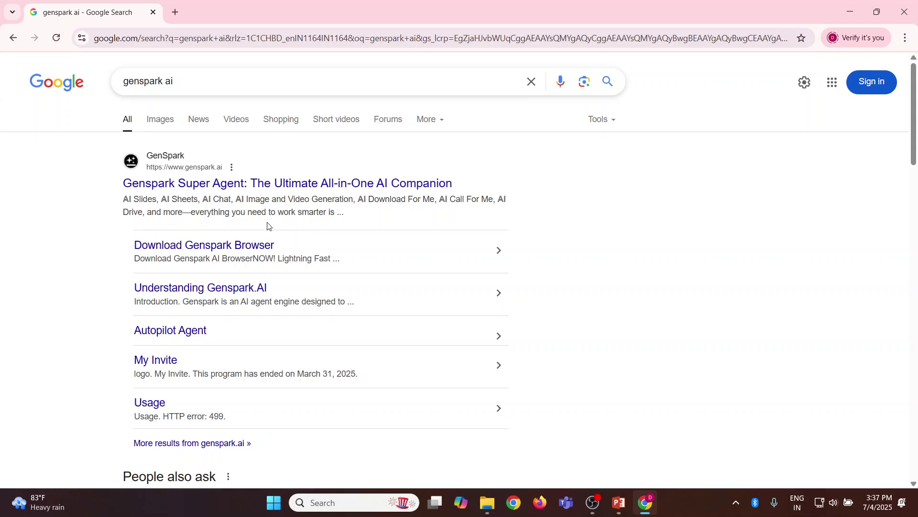
Open the official Genspark site from the results and dismiss the sign-up prompt
left_click(231, 189)
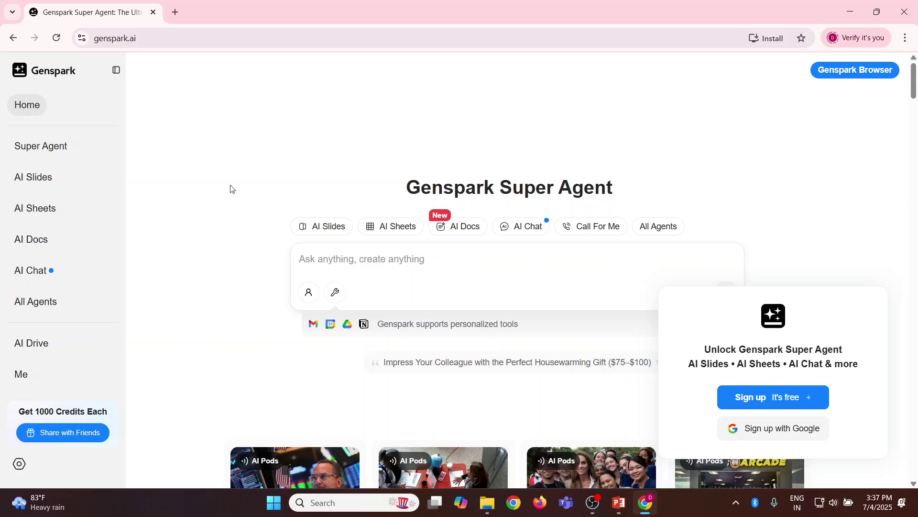
left_click(351, 249)
key("ctrl+0")
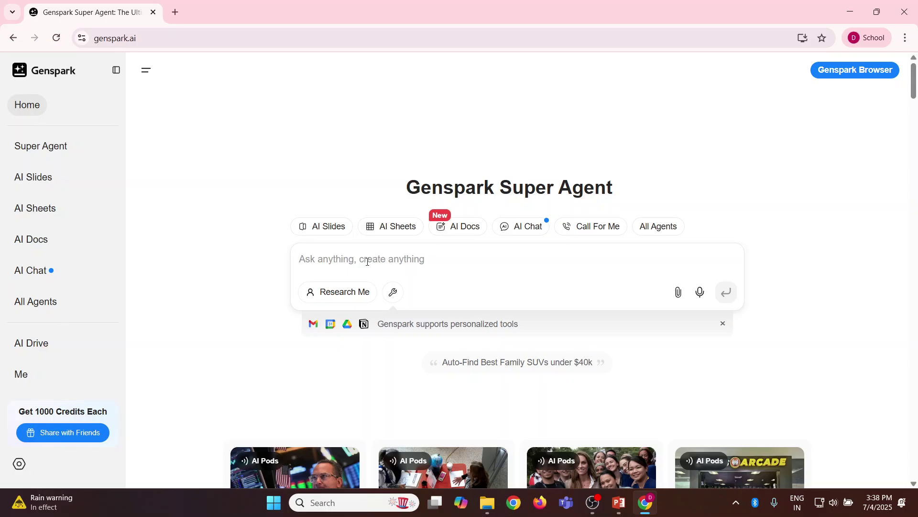
left_click(326, 229)
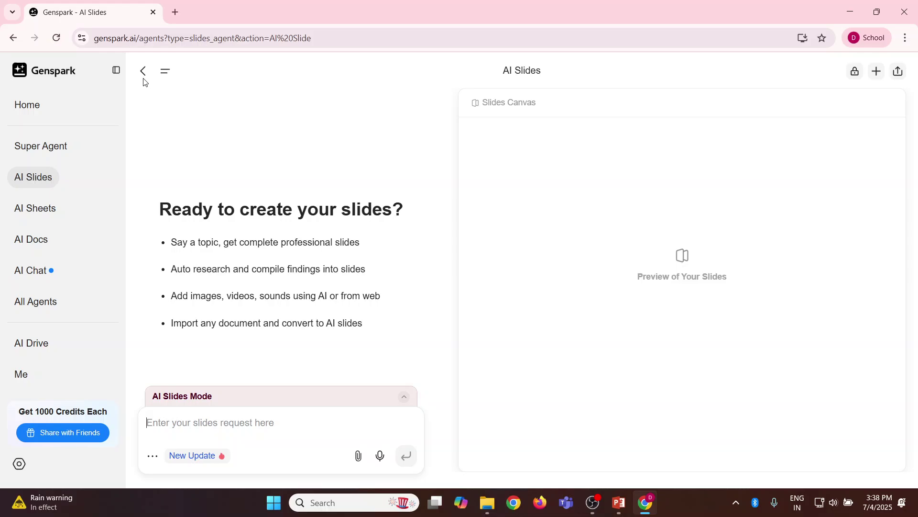
key("ctrl+0")
left_click(28, 116)
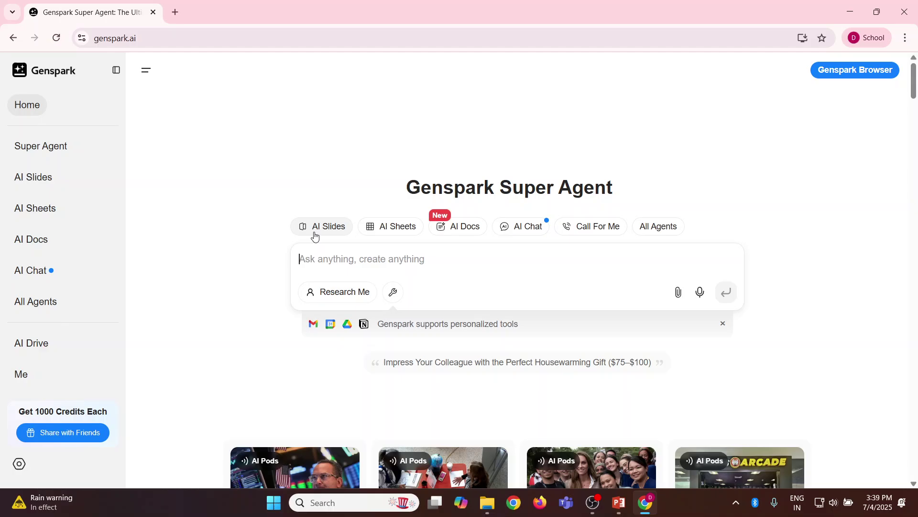
left_click(394, 228)
left_click(183, 427)
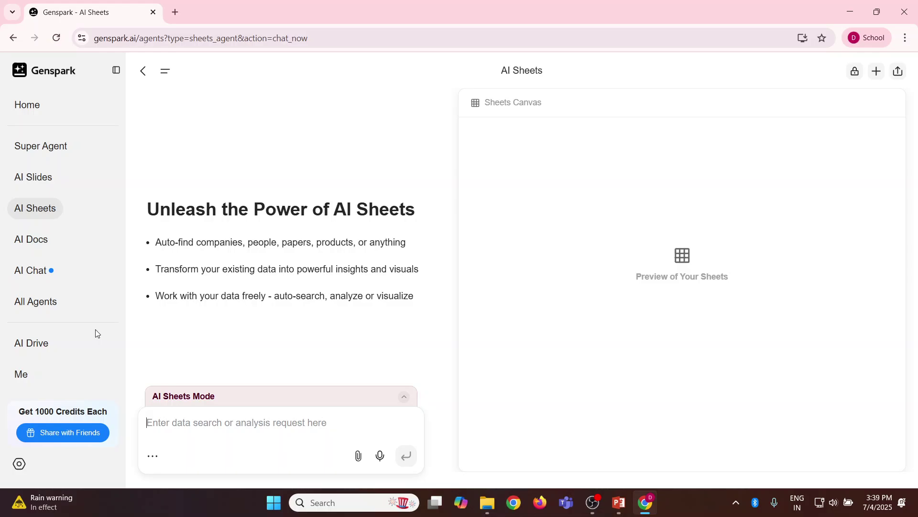
left_click(42, 109)
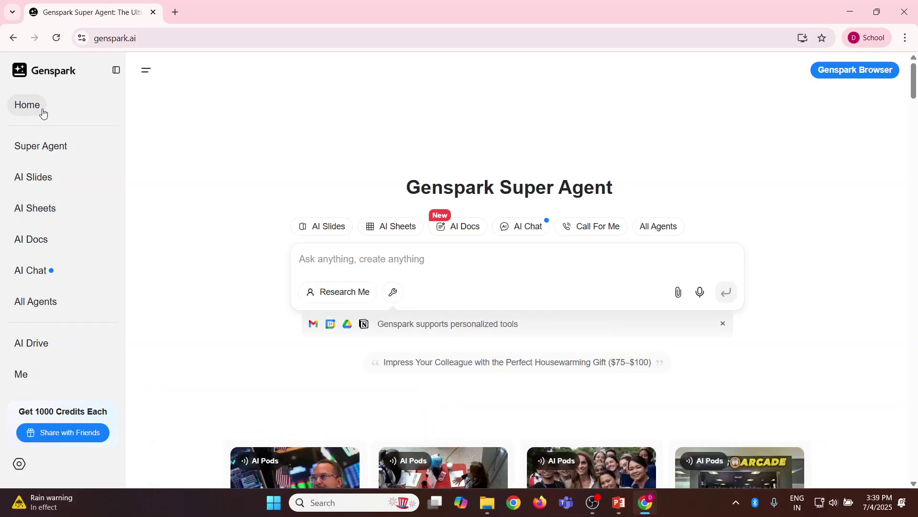
Browse the AI Docs resume and letter templates under All Templates
left_click(463, 227)
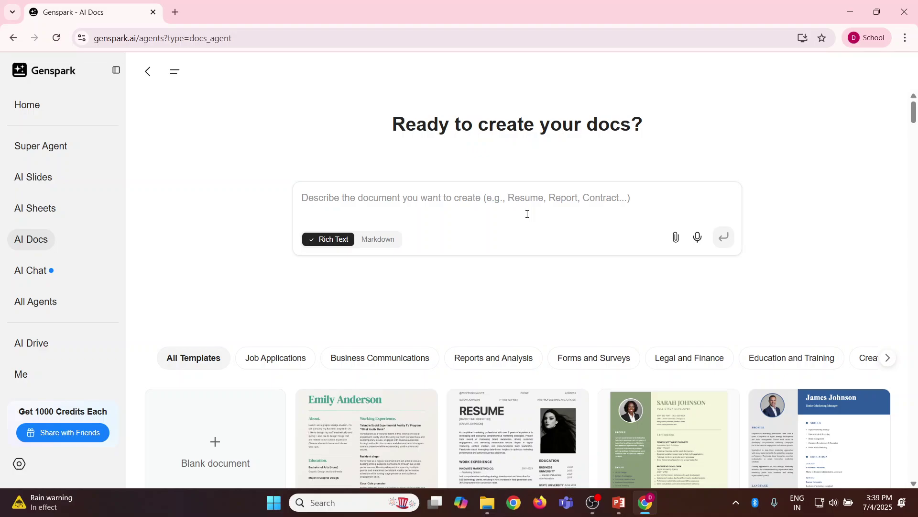
scroll(901, 238, "down", 2)
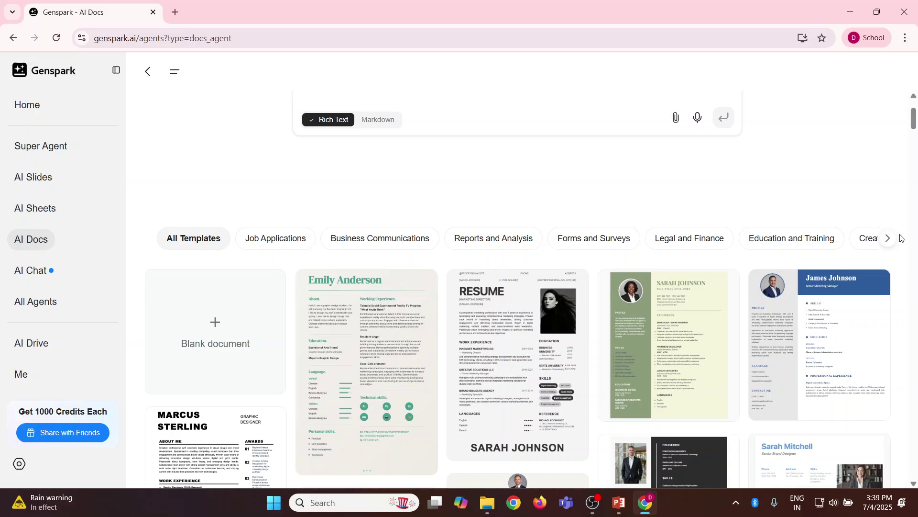
scroll(901, 325, "down", 1)
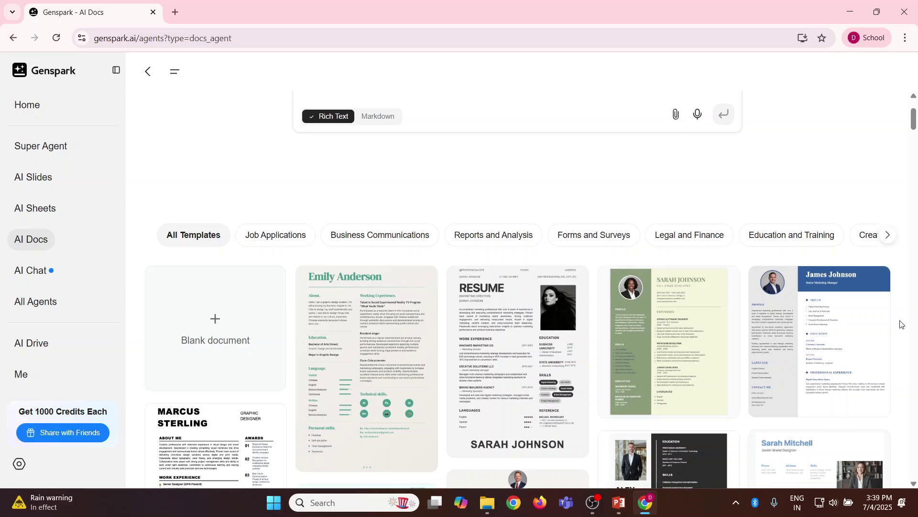
scroll(900, 322, "down", 2)
scroll(899, 320, "down", 2)
scroll(899, 319, "down", 1)
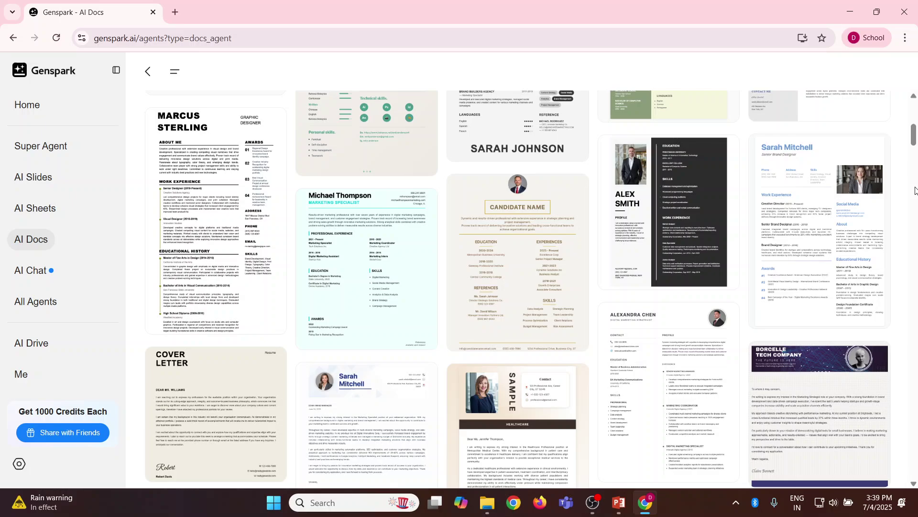
left_click_drag(913, 138, 913, 108)
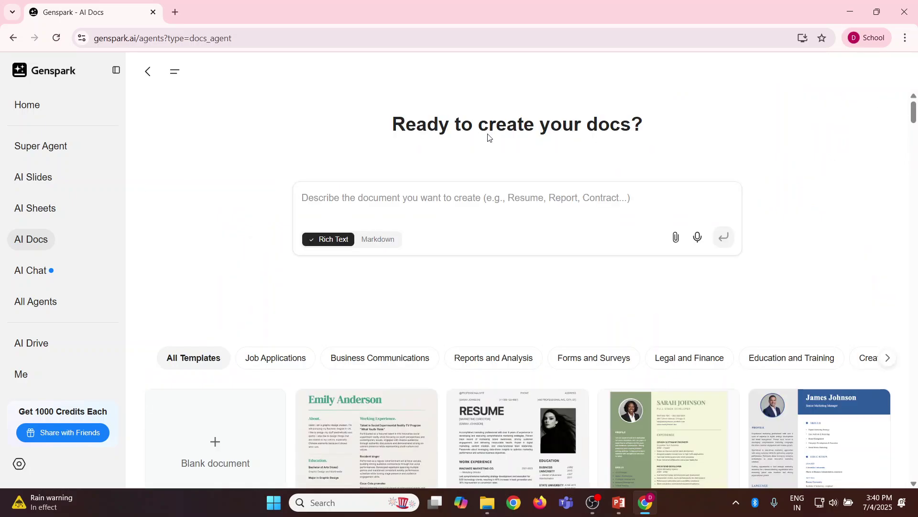
View AI Chat, dismiss the Pro & Plus Users notice, and return Home
left_click(33, 107)
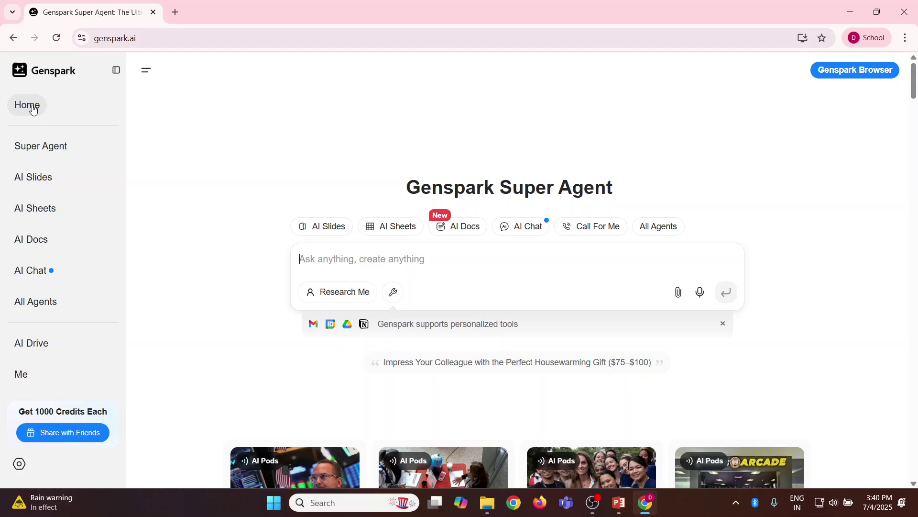
left_click(518, 232)
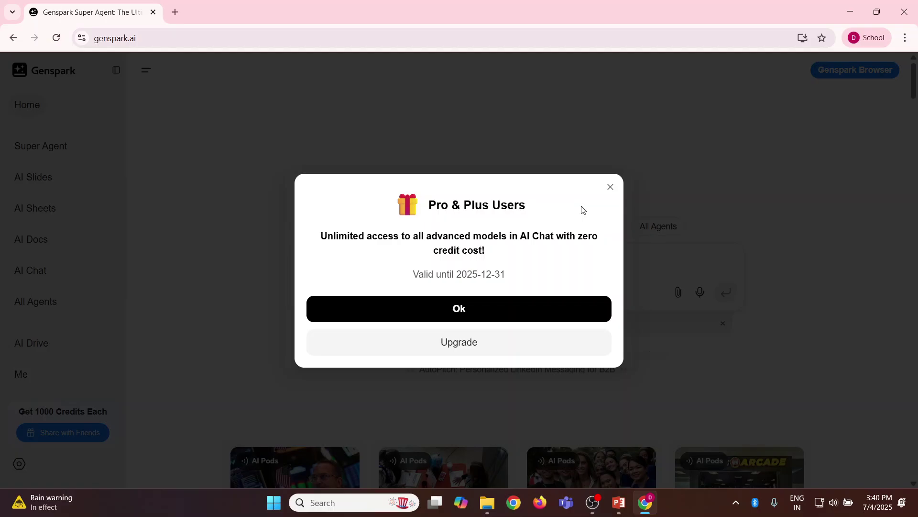
left_click(611, 188)
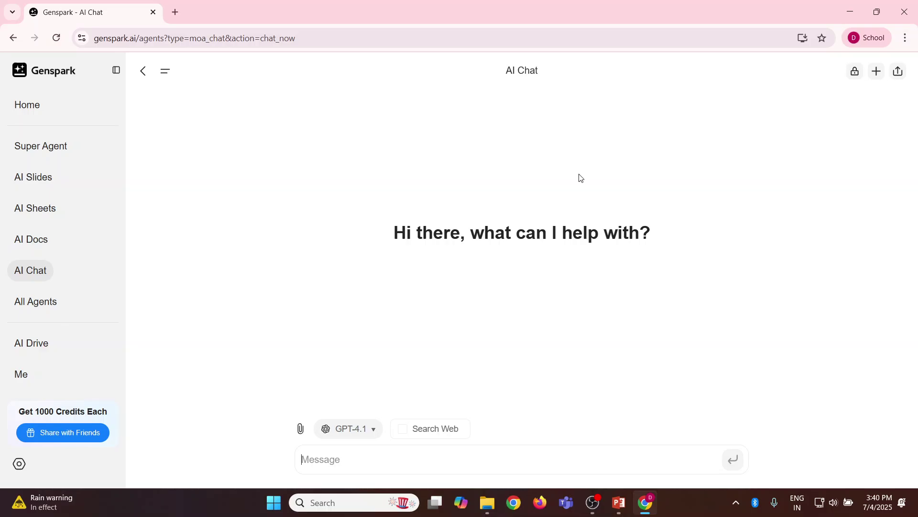
left_click(27, 106)
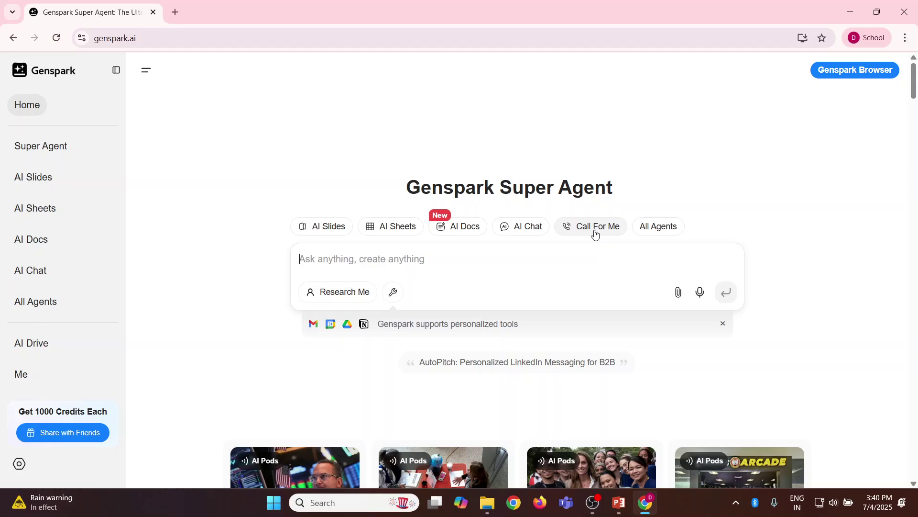
Browse the All Agents list of Super Agent, AI Slides, AI Sheets and AI Docs
left_click(665, 227)
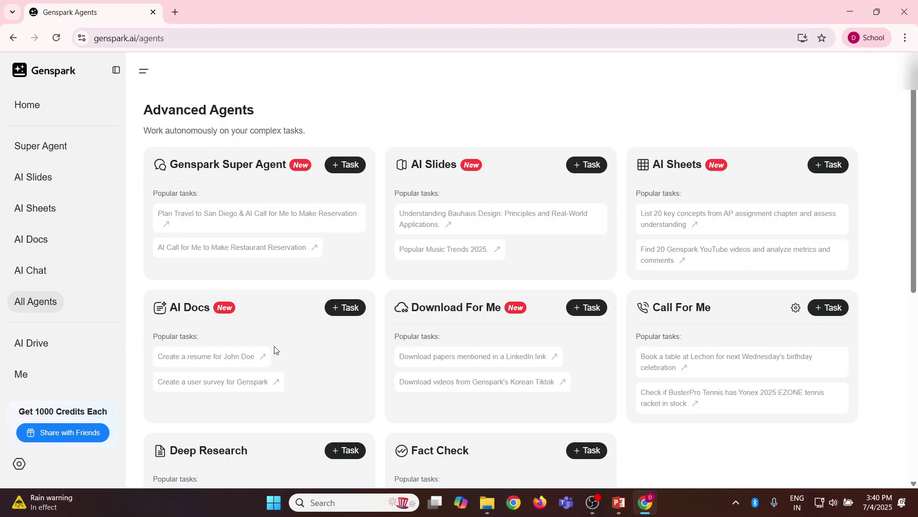
key("ctrl+0")
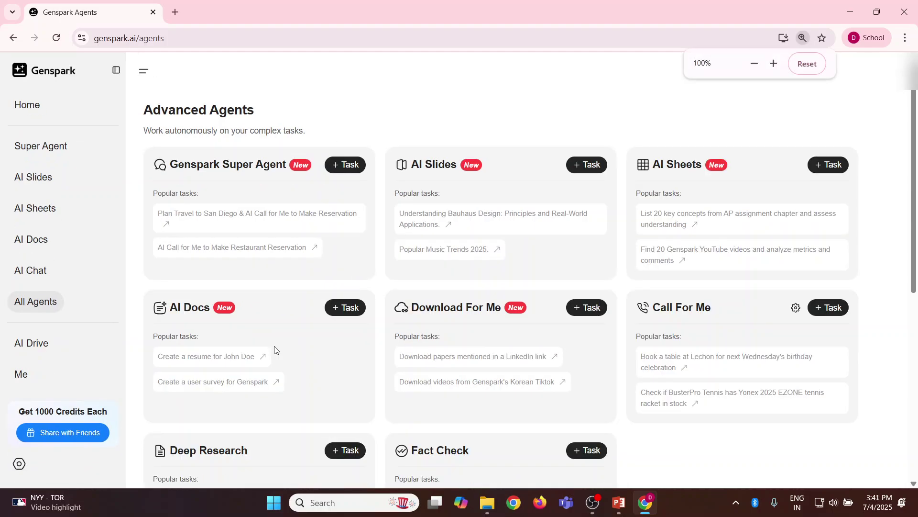
left_click_drag(916, 239, 916, 359)
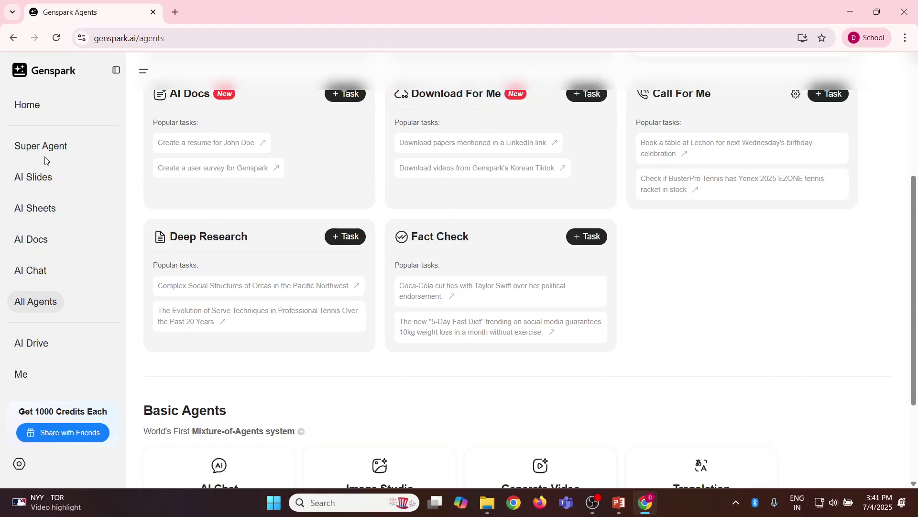
Submit a sustainable tourism literature review request with APA citations to the Super Agent
left_click(32, 113)
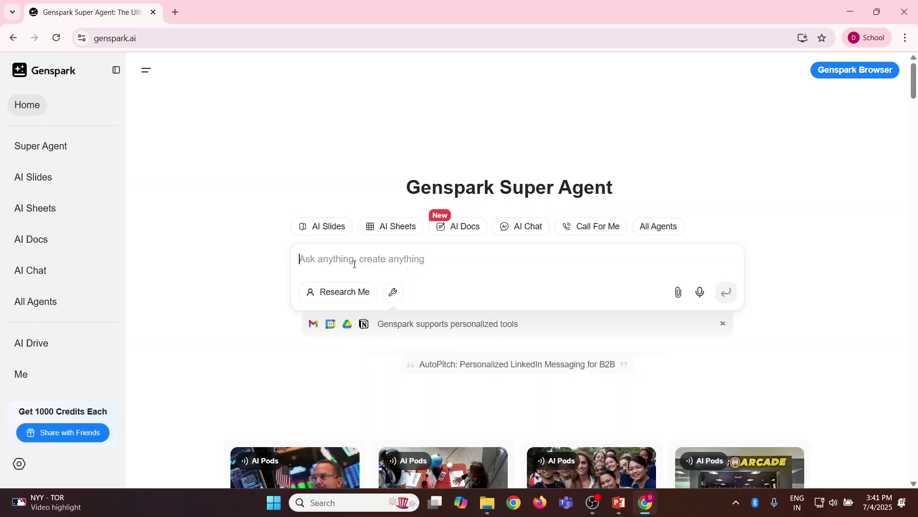
type("carry o")
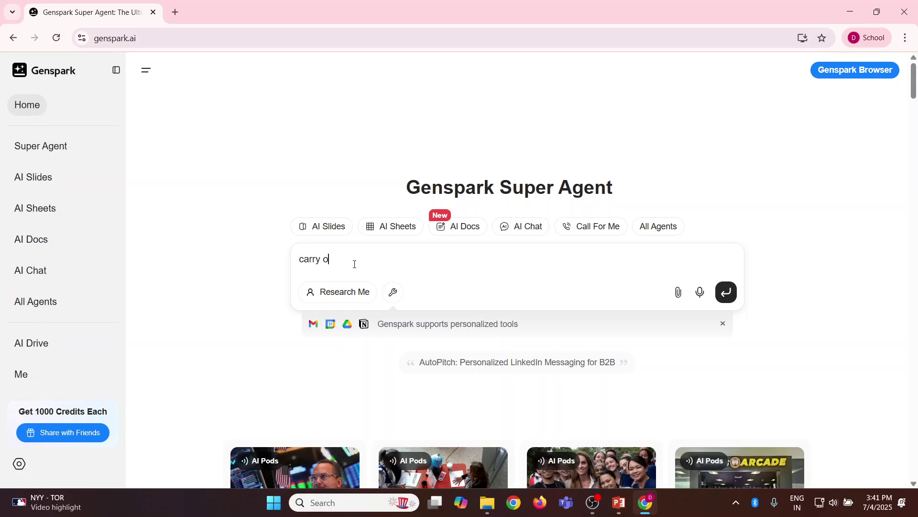
type("ut the liter")
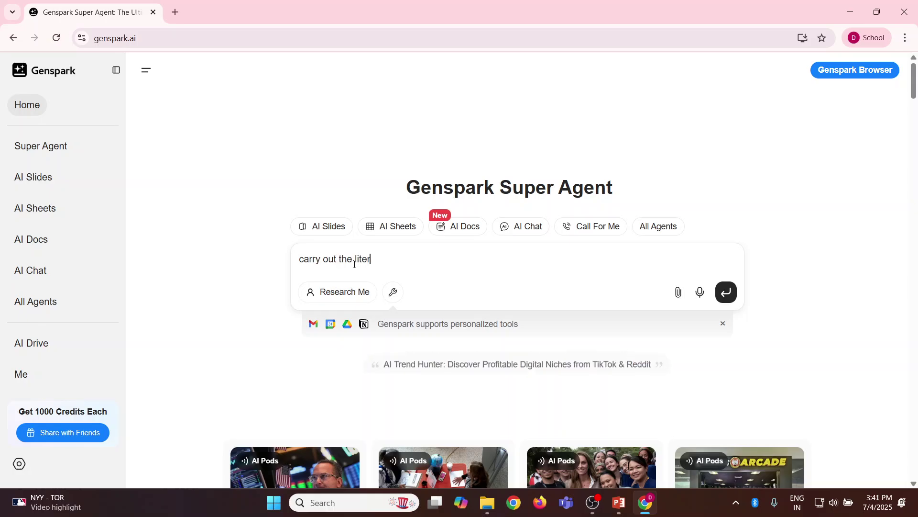
type("ature review of ")
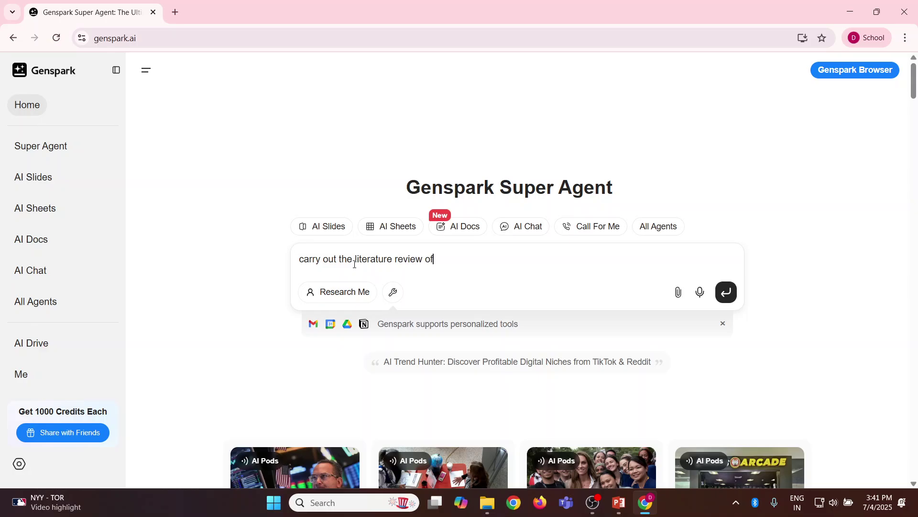
type("sut")
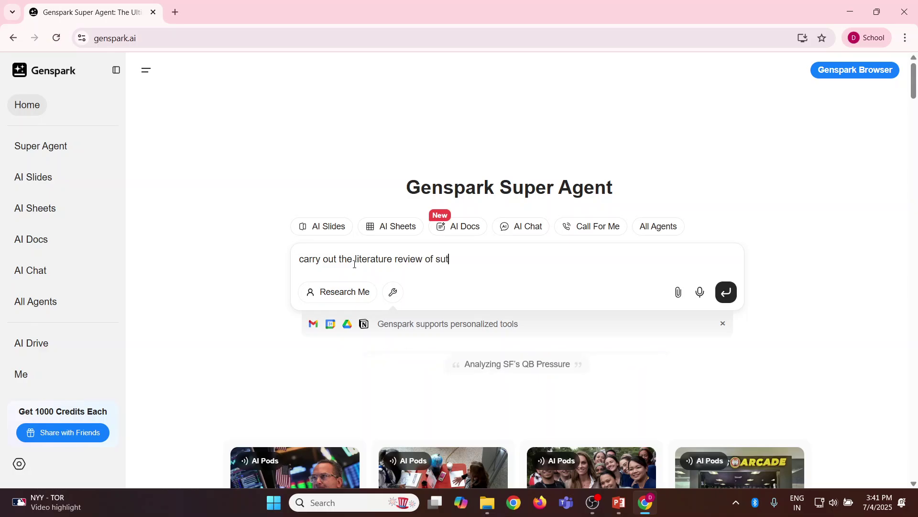
key("BackSpace")
type("staina")
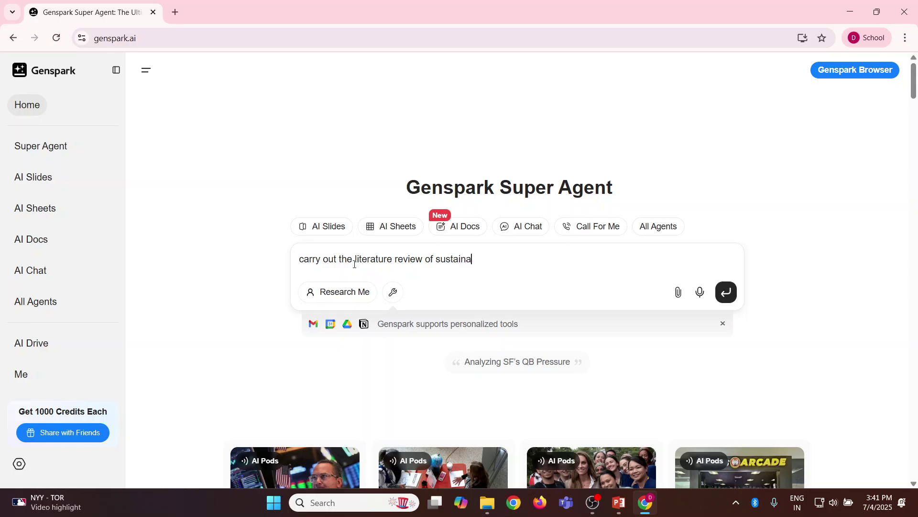
type("ble tour")
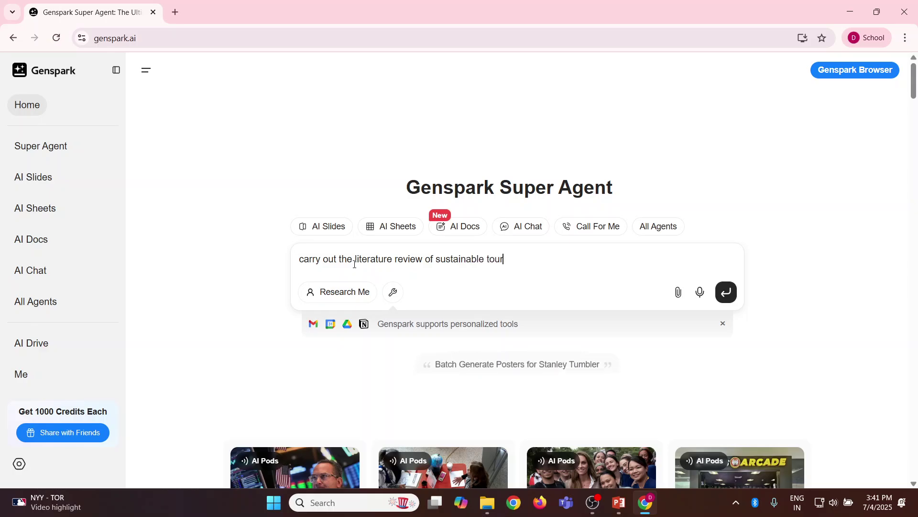
type("ism and")
type(" write")
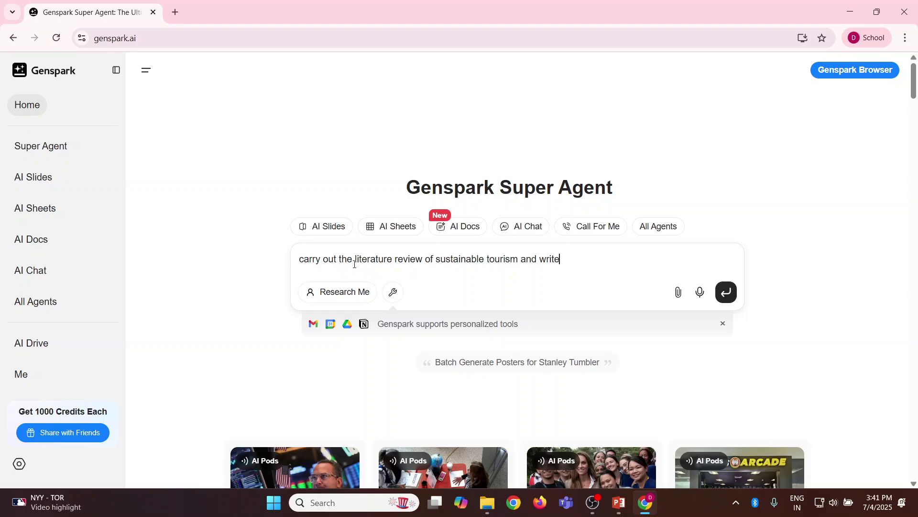
type(" th e")
key("BackSpace")
type("e ci")
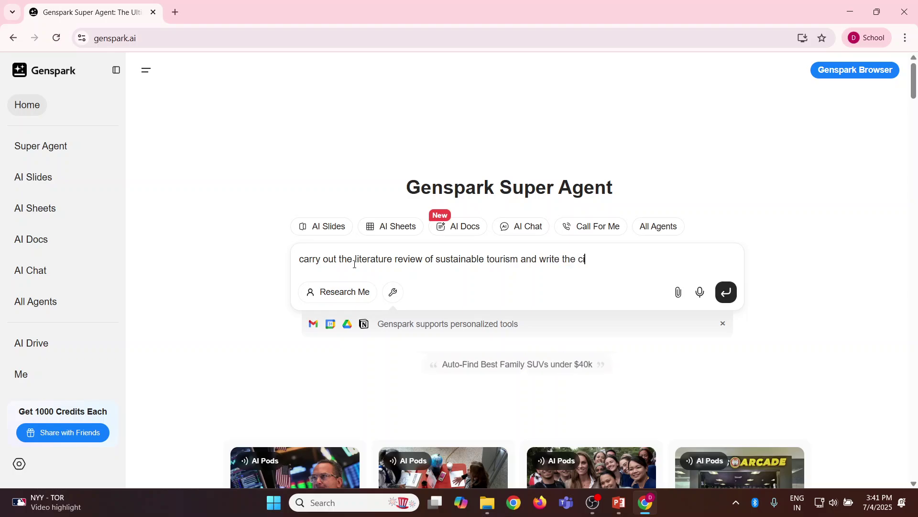
type("tation in apa")
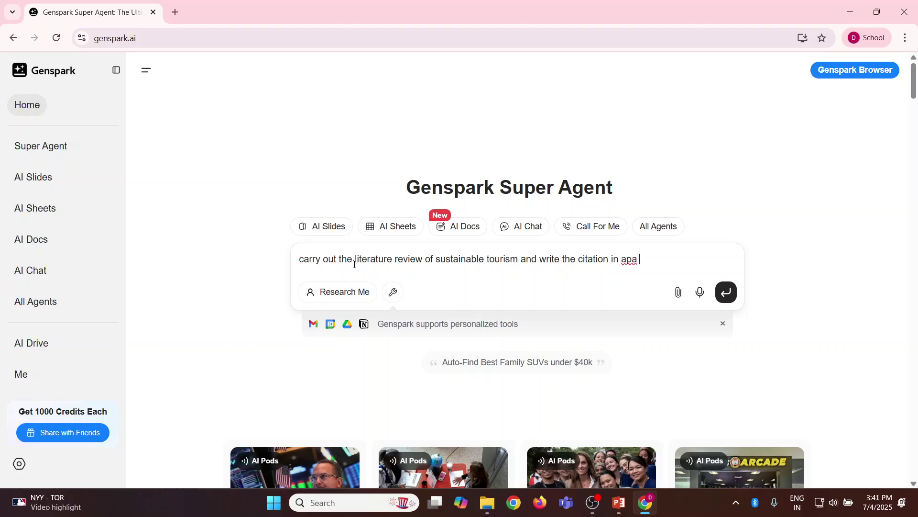
type(" format")
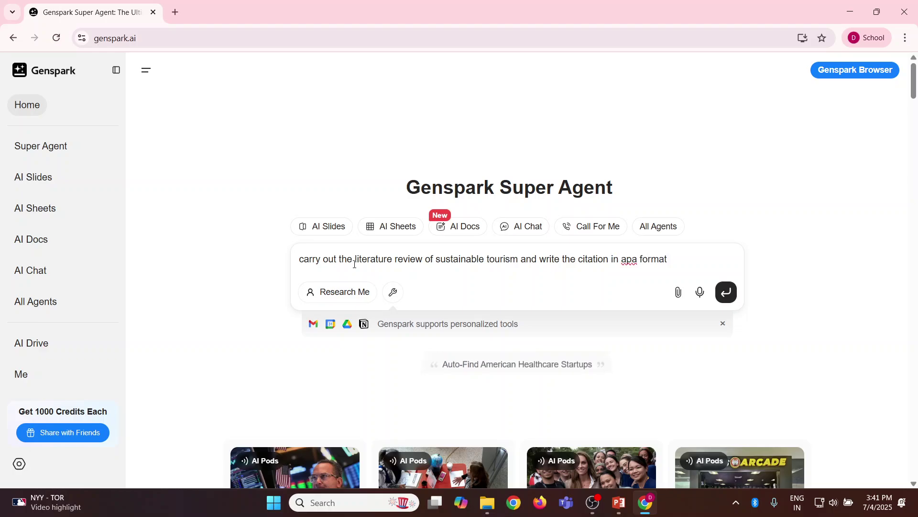
key("Return")
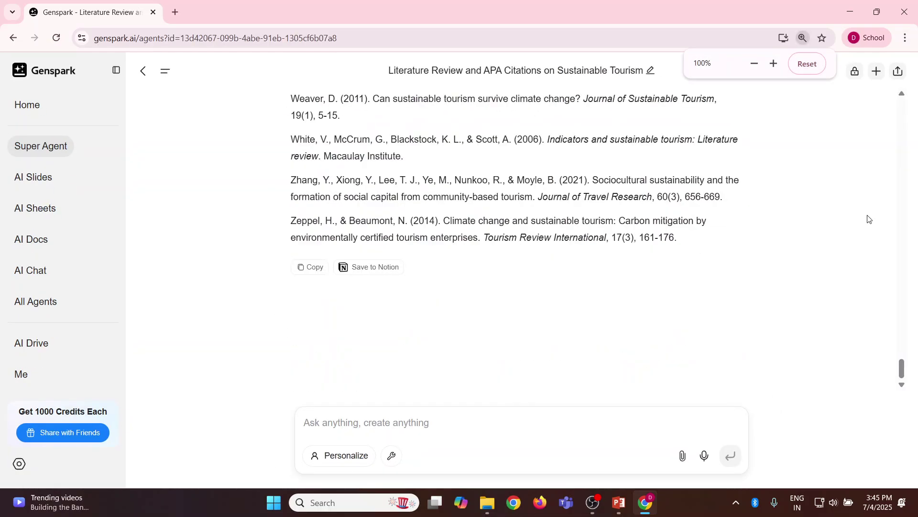
mouse_move(902, 369)
left_mouse_down()
mouse_move(891, 223)
mouse_move(902, 161)
left_mouse_up()
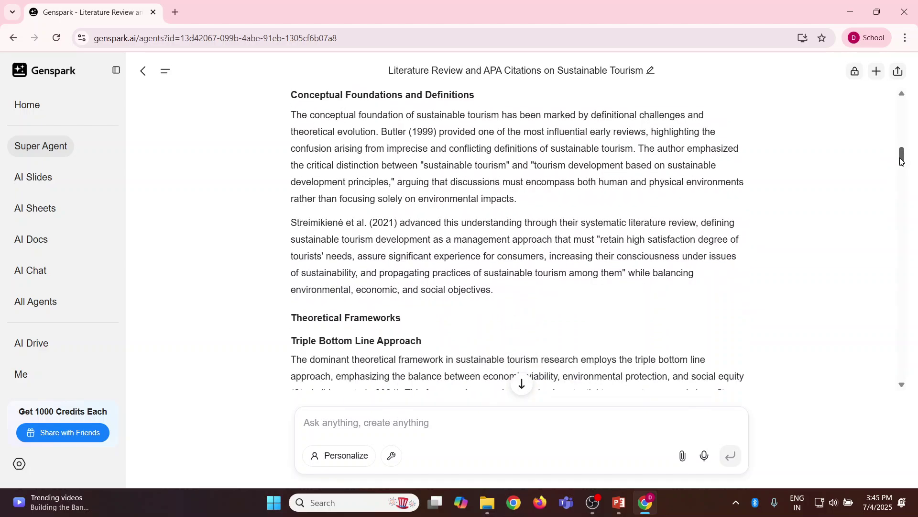
left_click_drag(901, 162, 902, 165)
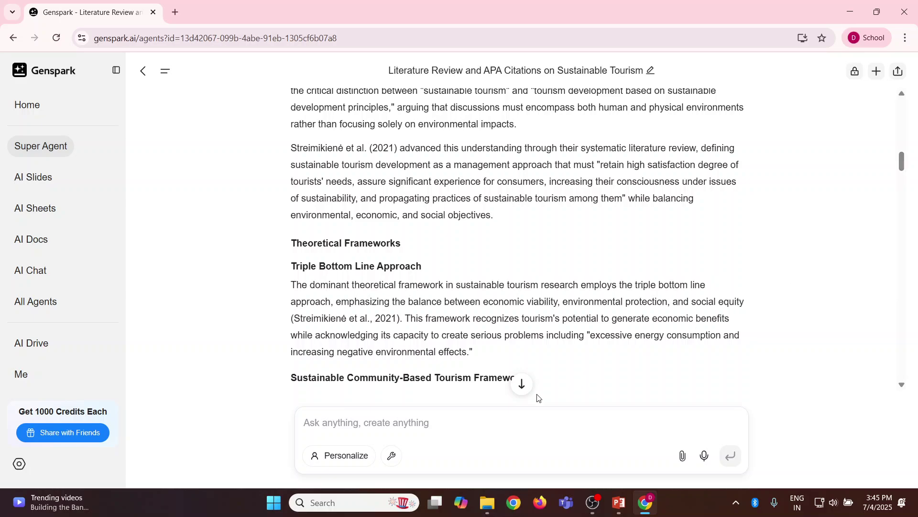
Show the Tools list of Google Suite, Gmail, Drive and Notion connectors
left_click(391, 457)
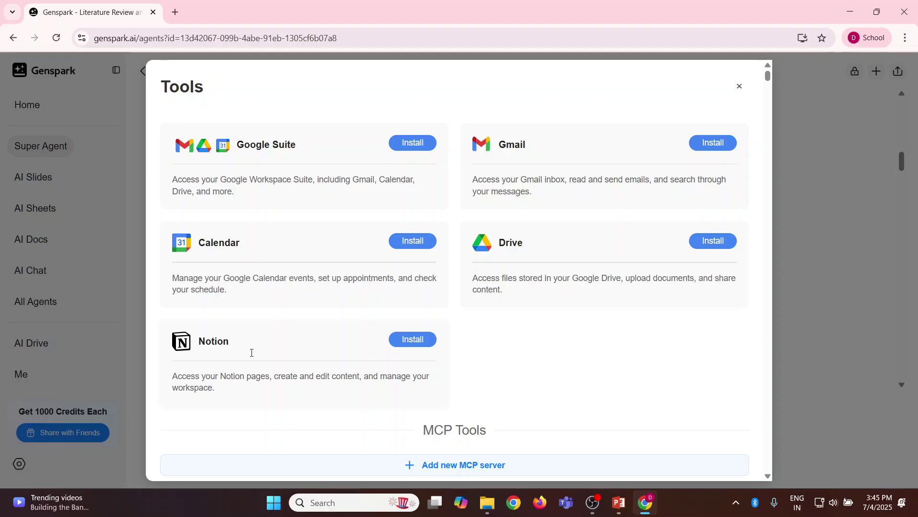
key("ctrl+minus")
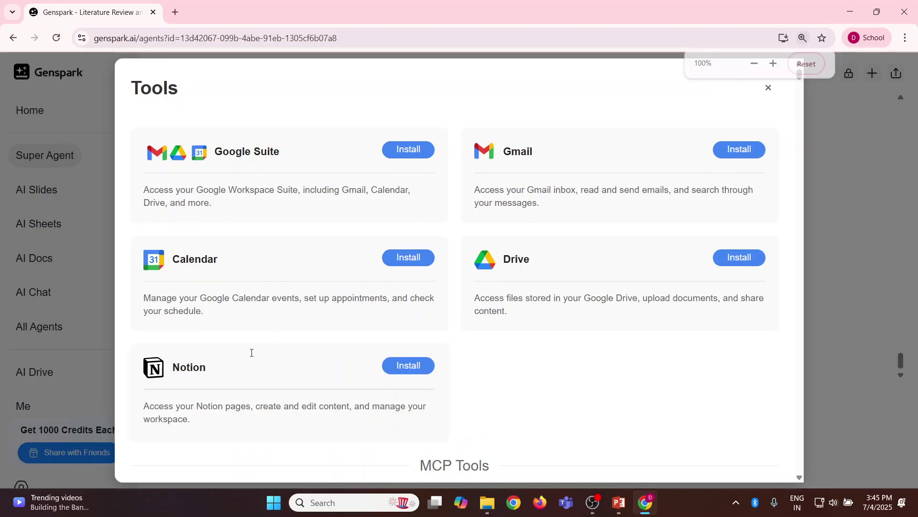
key("ctrl+plus")
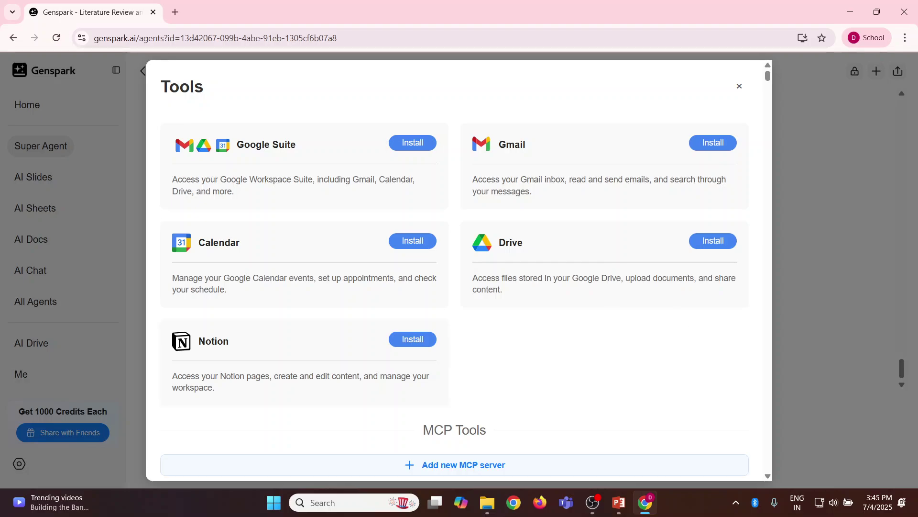
Close Tools, check and dismiss the attachment menu, then start a new Super Agent chat
left_click(856, 267)
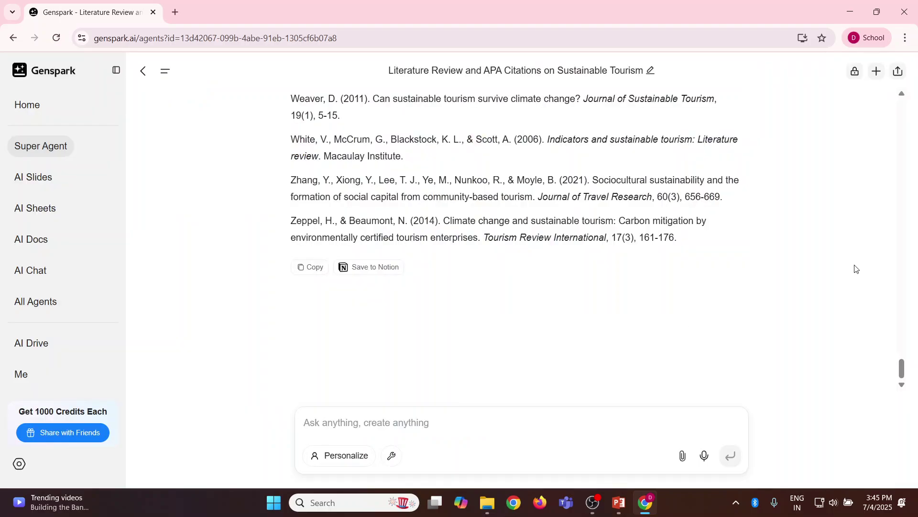
left_click(682, 456)
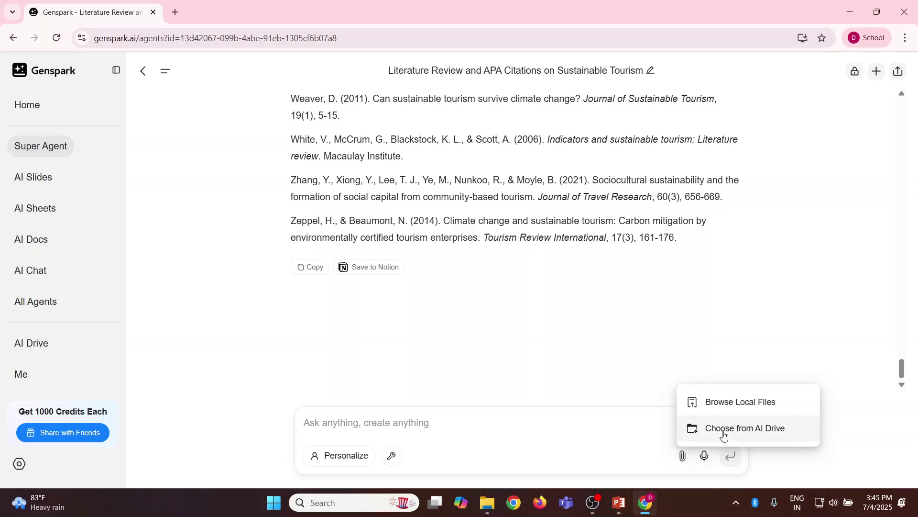
left_click(730, 306)
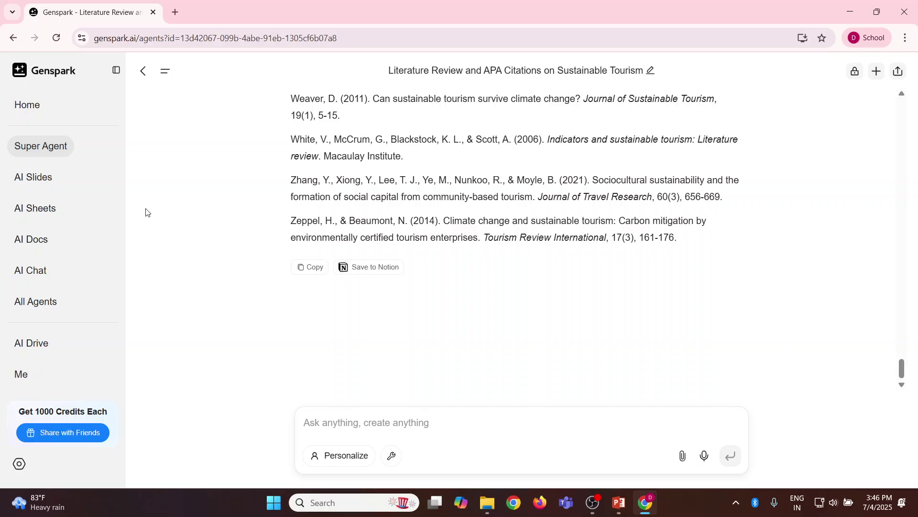
left_click(41, 151)
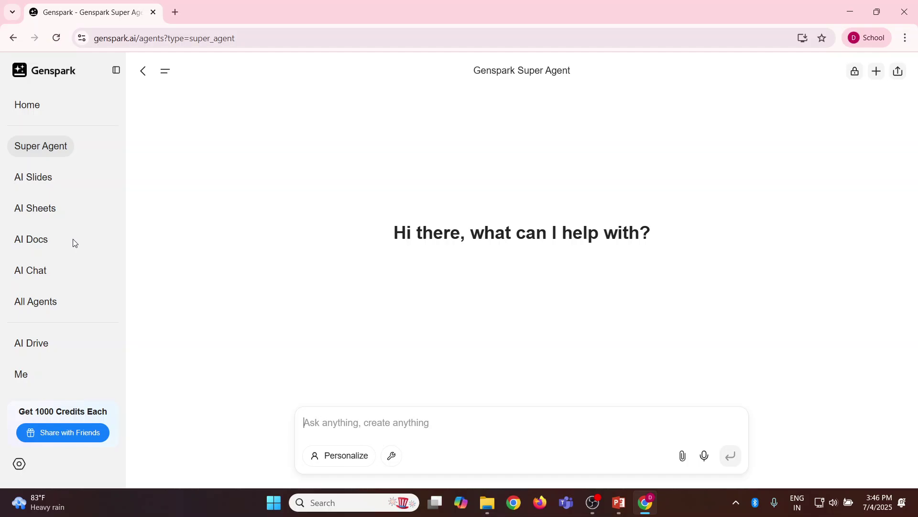
Switch from Chrome to PowerPoint's slide 2 with the presenter's contact details
key("alt+Tab")
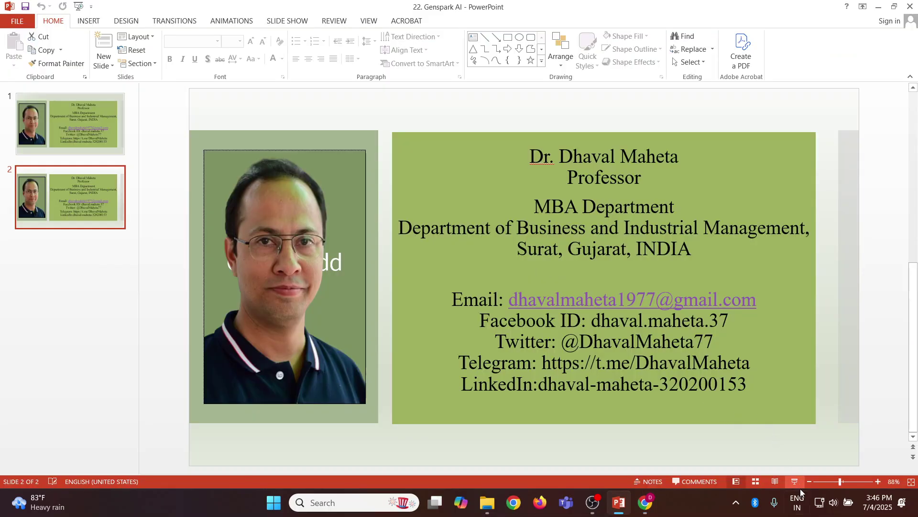